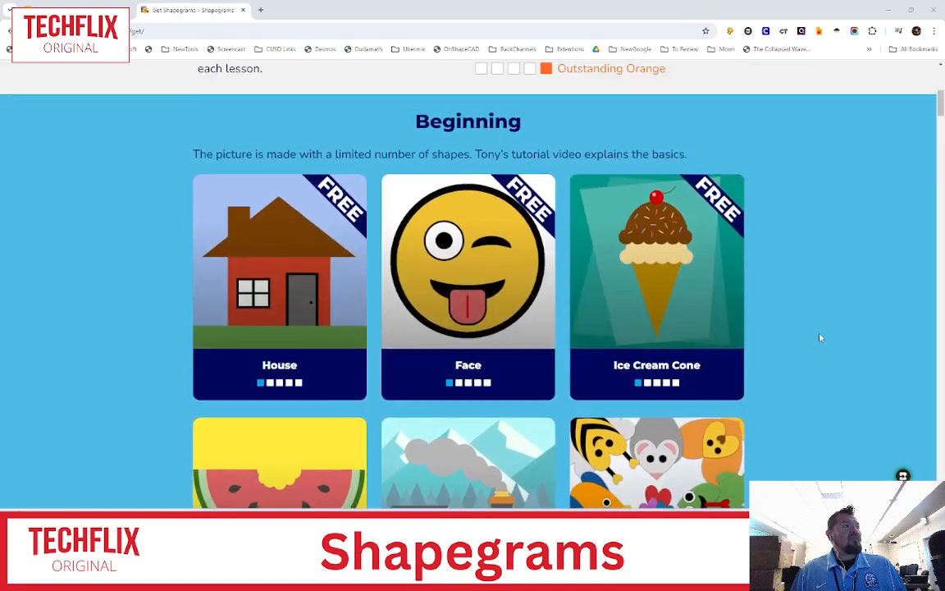
# Switch to the "(L1) Shapegrams: House" presentation in Google Slides and look over the instructions beside the slide
pyautogui.click(82, 10)
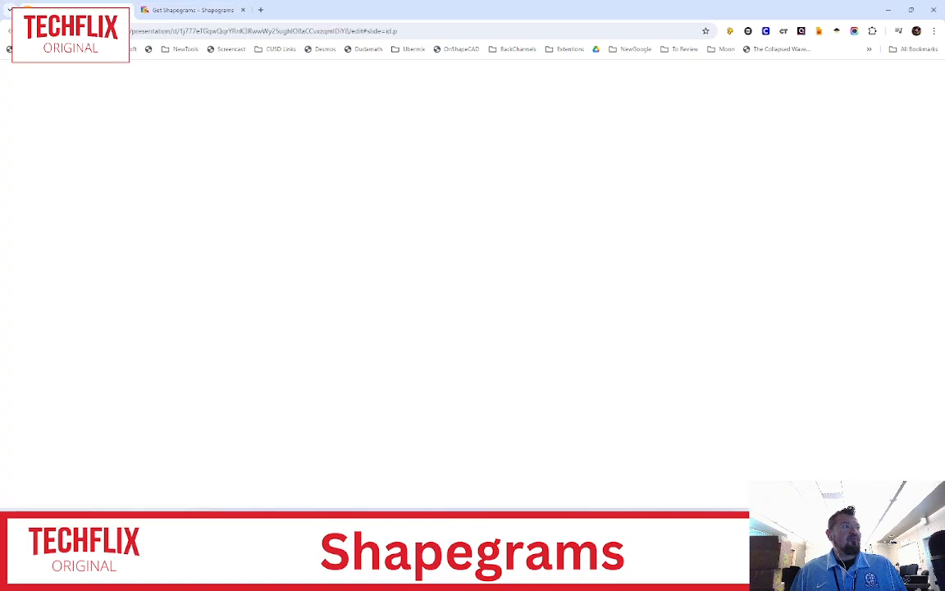
pyautogui.moveTo(470, 467); pyautogui.dragTo(578, 467)
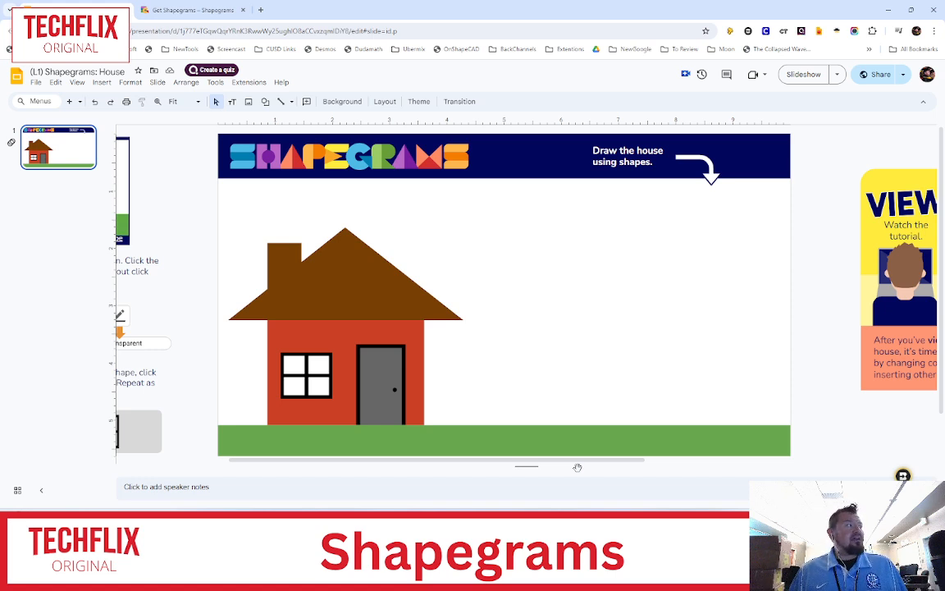
pyautogui.moveTo(477, 466); pyautogui.dragTo(373, 361)
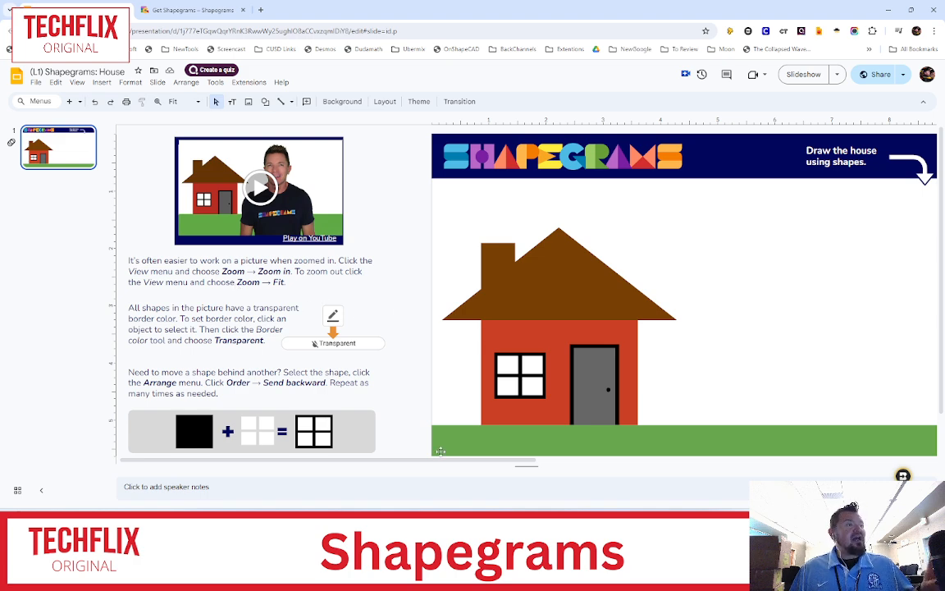
pyautogui.moveTo(450, 462); pyautogui.dragTo(574, 480)
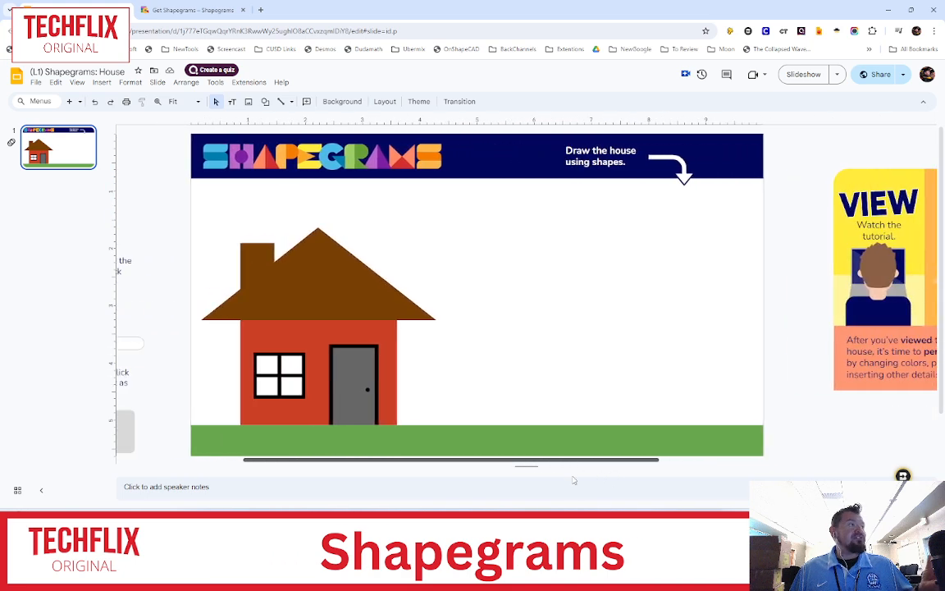
# Preview the house slide as a full-screen slideshow and briefly play the tutorial video beside the slide
pyautogui.click(798, 74)
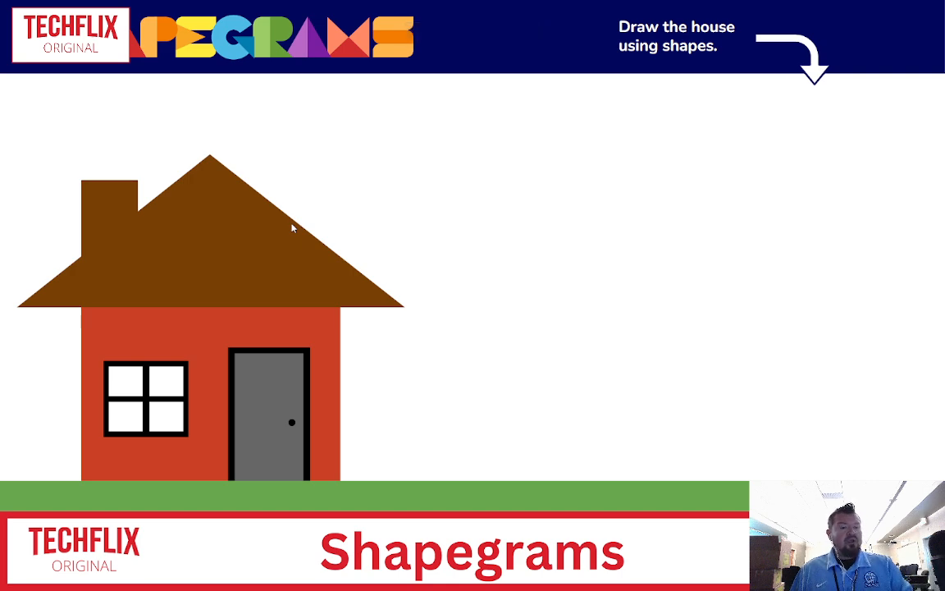
pyautogui.press('Escape')
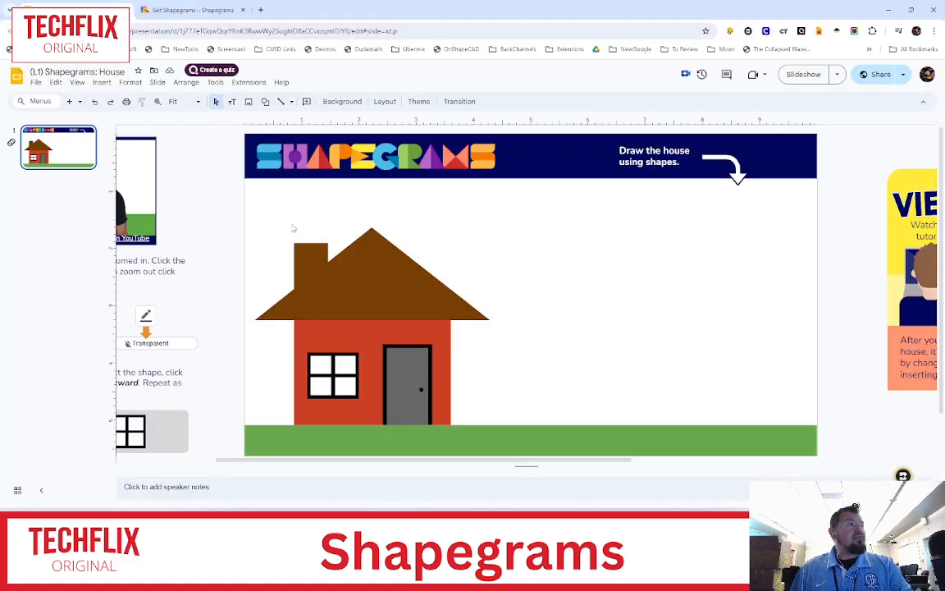
pyautogui.moveTo(411, 461); pyautogui.dragTo(301, 462)
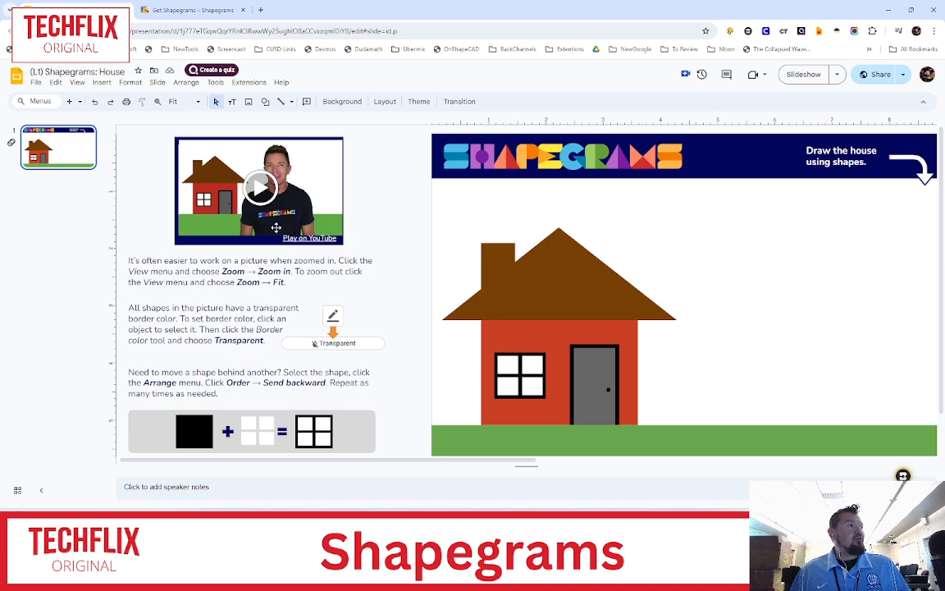
pyautogui.click(239, 179)
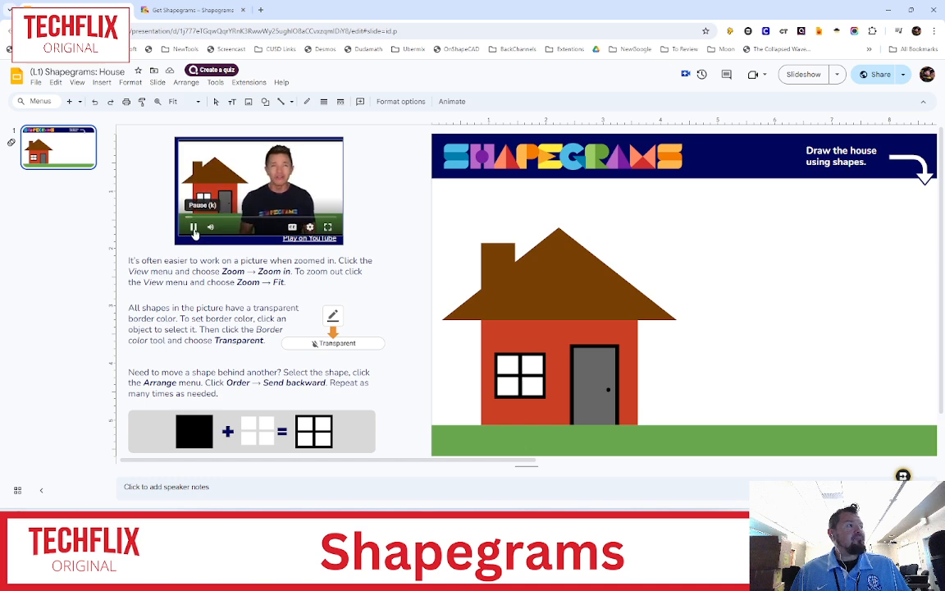
pyautogui.click(194, 228)
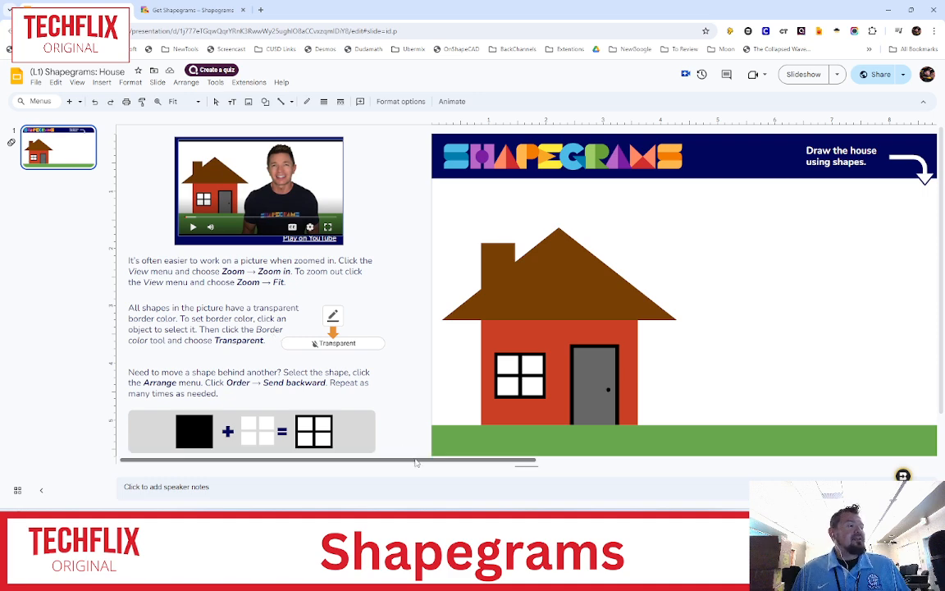
# Examine the View, Do and Make It You guidance and the personalized house example beside the slide
pyautogui.moveTo(397, 461)
pyautogui.mouseDown()
pyautogui.moveTo(417, 460)
pyautogui.moveTo(401, 461)
pyautogui.mouseUp()
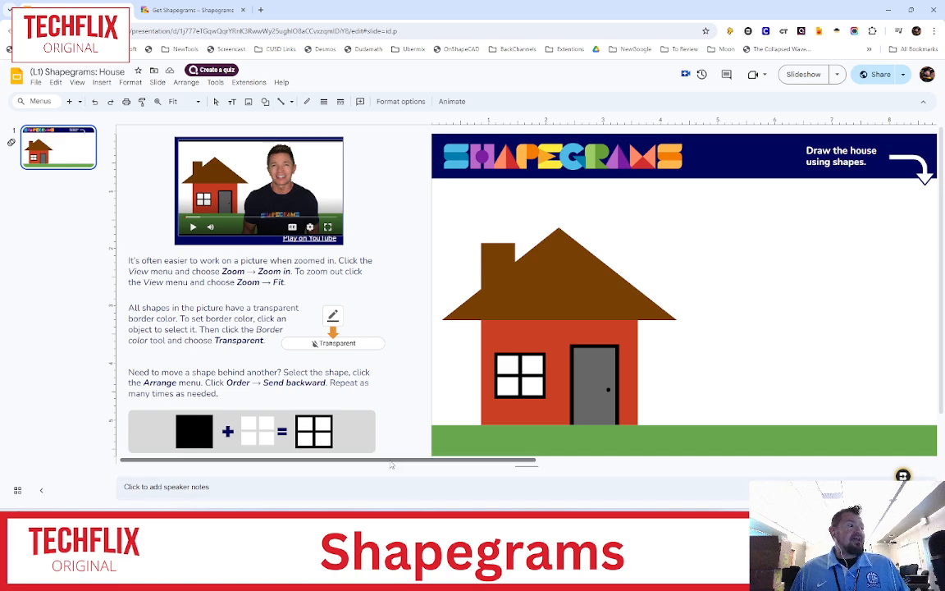
pyautogui.moveTo(406, 464); pyautogui.dragTo(786, 479)
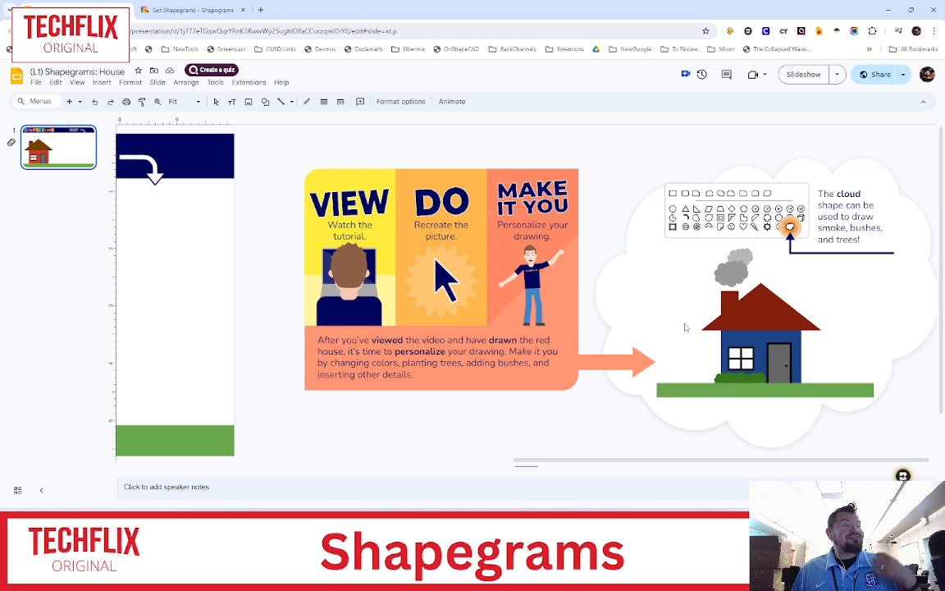
pyautogui.moveTo(693, 460); pyautogui.dragTo(299, 462)
pyautogui.click(189, 282)
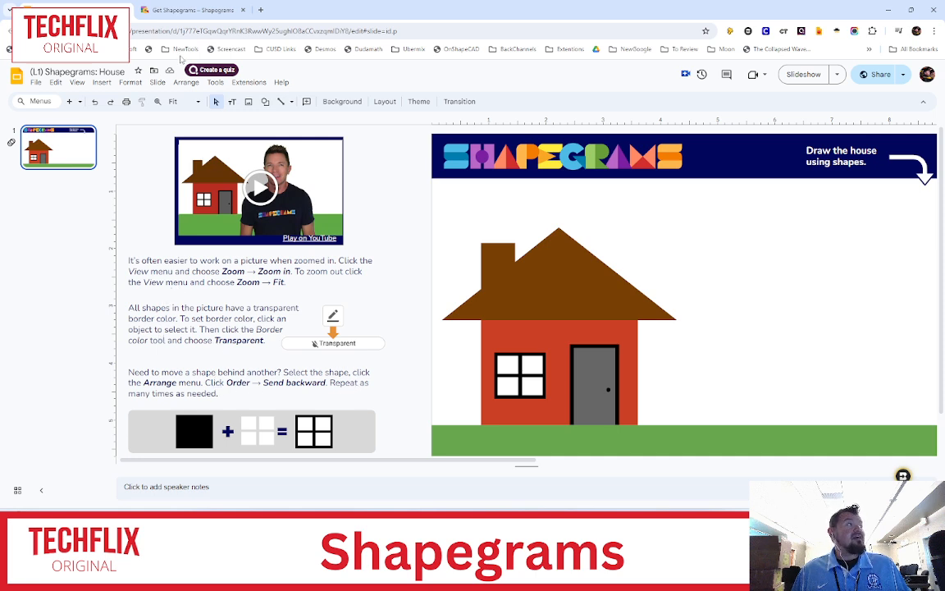
# Examine the sample house and instructions on the Blank layout in the theme builder and return to the slide
pyautogui.click(129, 83)
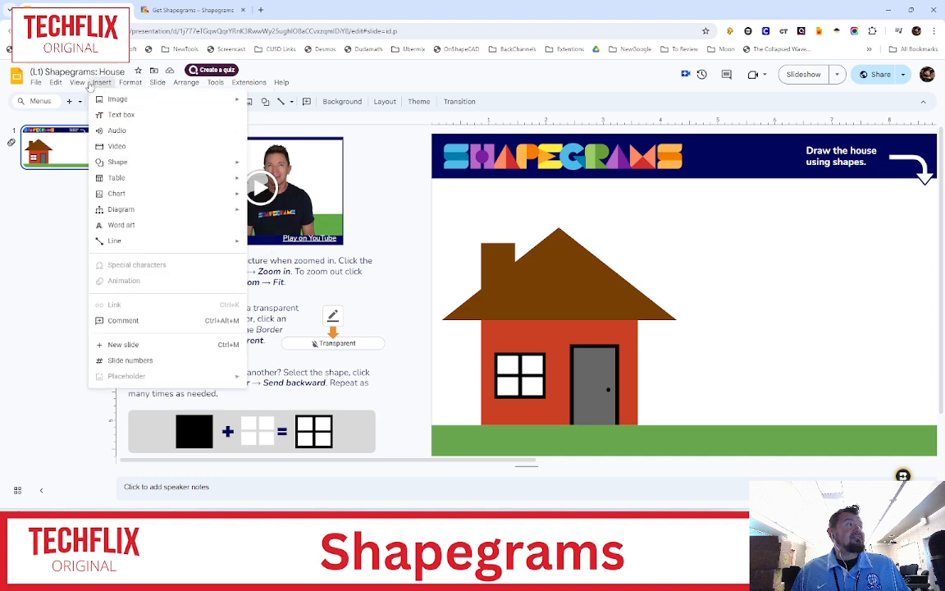
pyautogui.moveTo(77, 83)
pyautogui.click(115, 155)
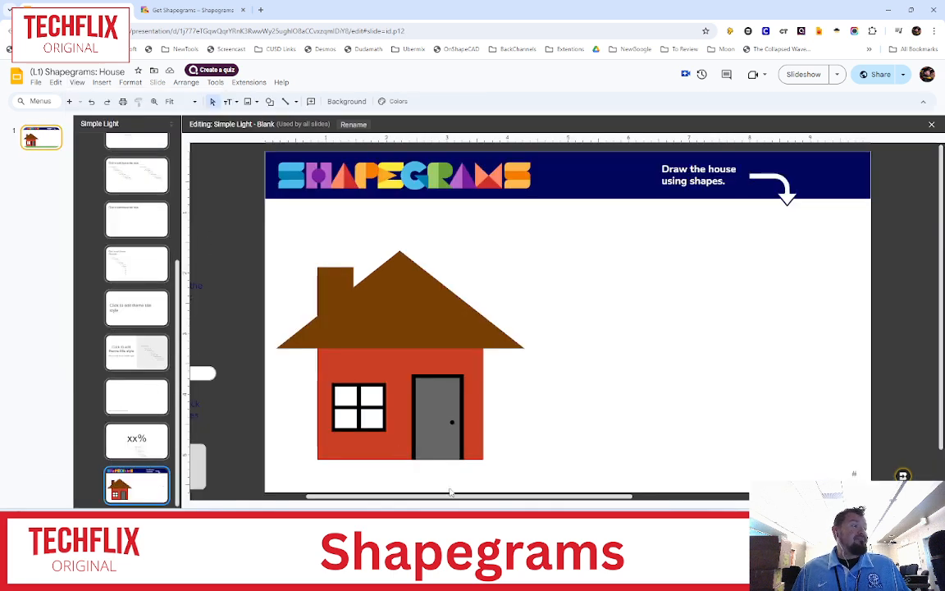
pyautogui.moveTo(449, 492); pyautogui.dragTo(296, 394)
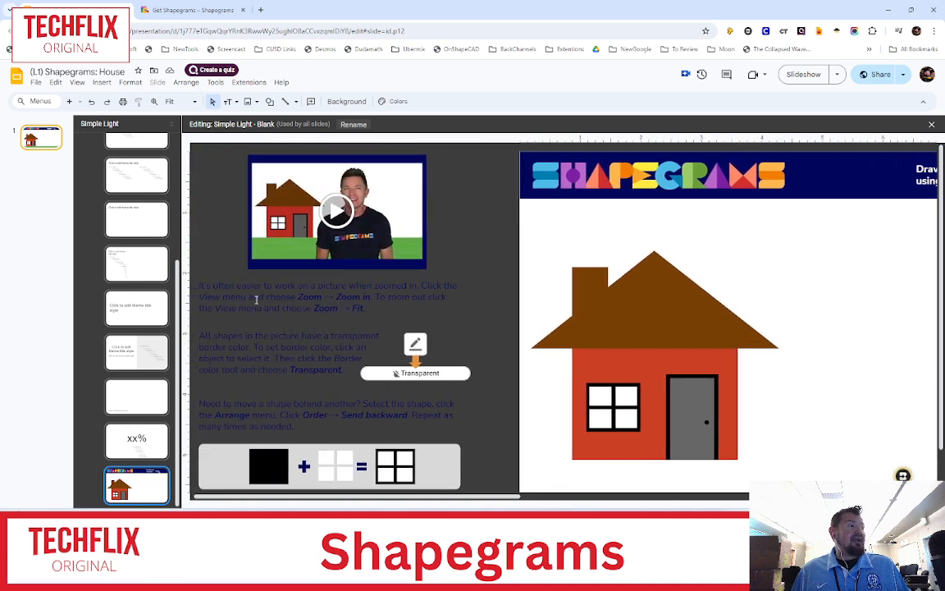
pyautogui.click(326, 350)
pyautogui.click(482, 329)
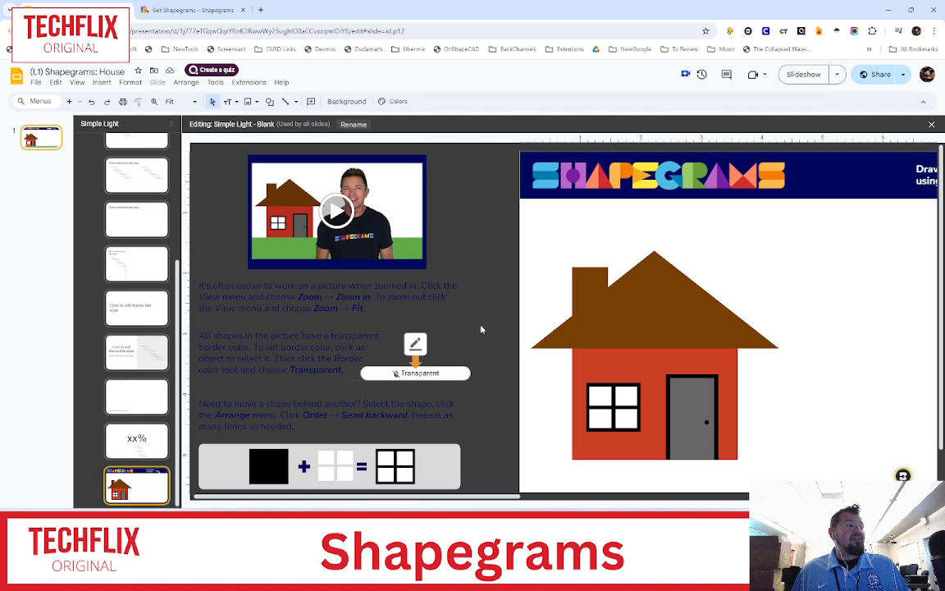
pyautogui.click(29, 128)
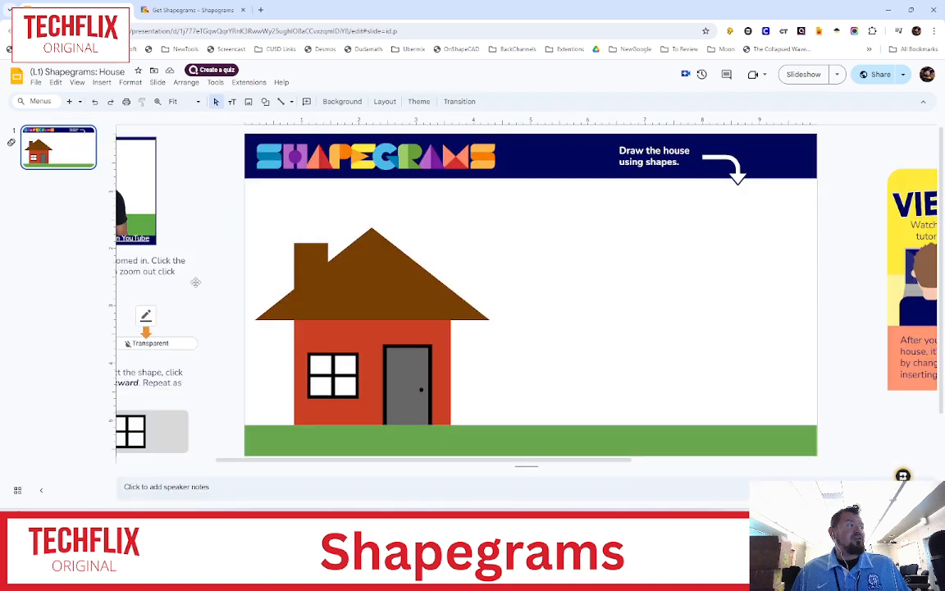
pyautogui.moveTo(329, 461); pyautogui.dragTo(220, 451)
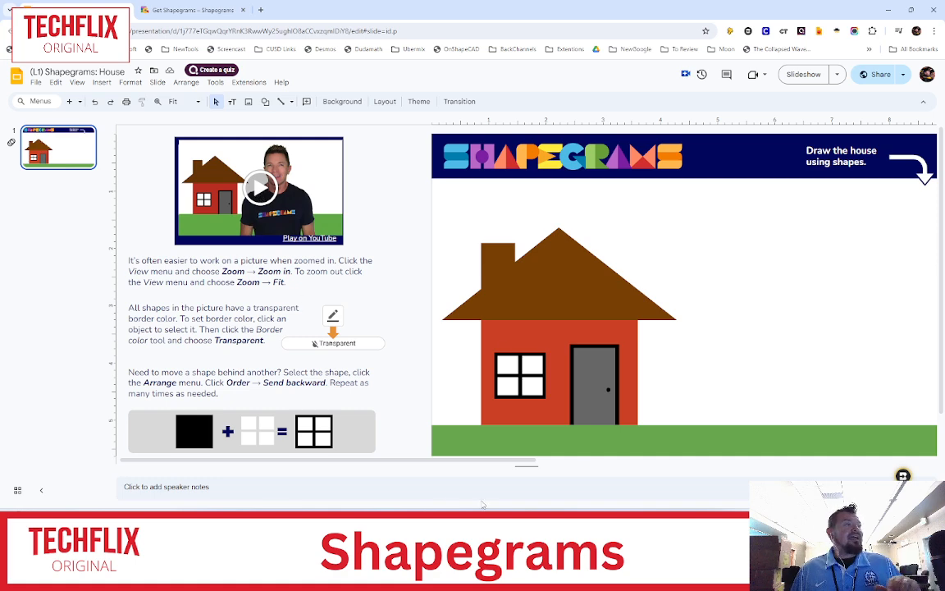
pyautogui.moveTo(393, 464); pyautogui.dragTo(515, 459)
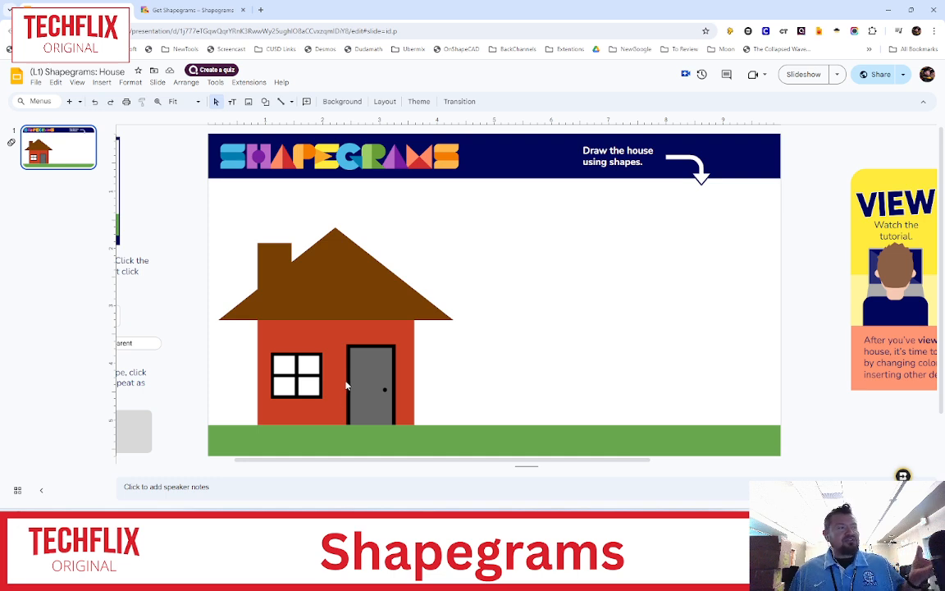
pyautogui.moveTo(384, 460); pyautogui.dragTo(315, 458)
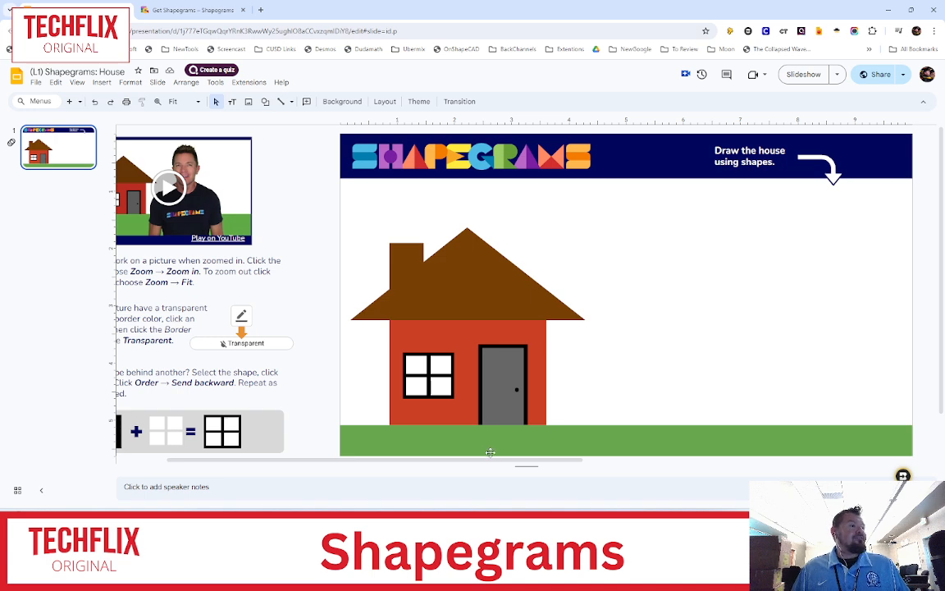
# Draw a triangle roof, about the size of the sample roof, in the slide's blank area and fill it dark red
pyautogui.moveTo(488, 460); pyautogui.dragTo(547, 450)
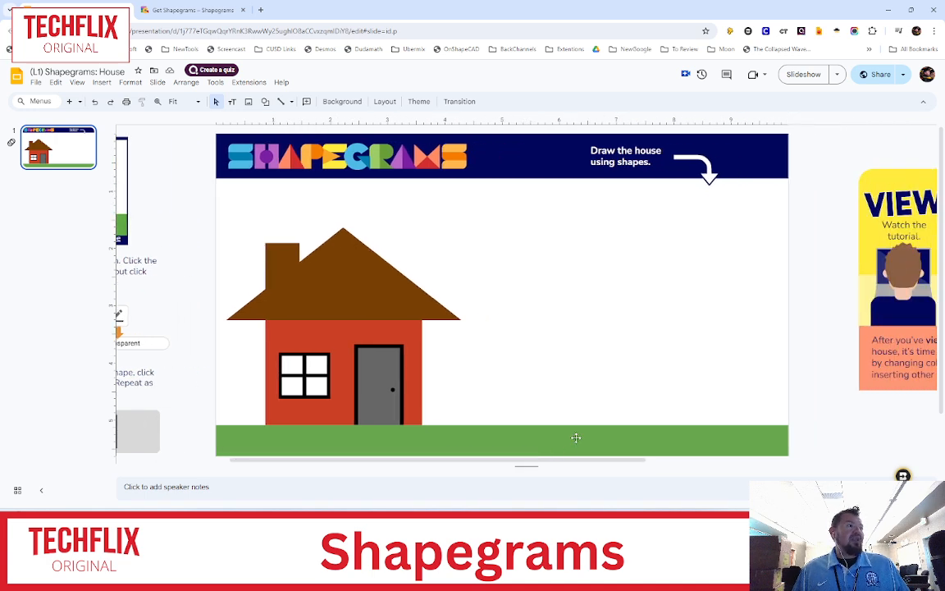
pyautogui.click(265, 101)
pyautogui.moveTo(339, 129)
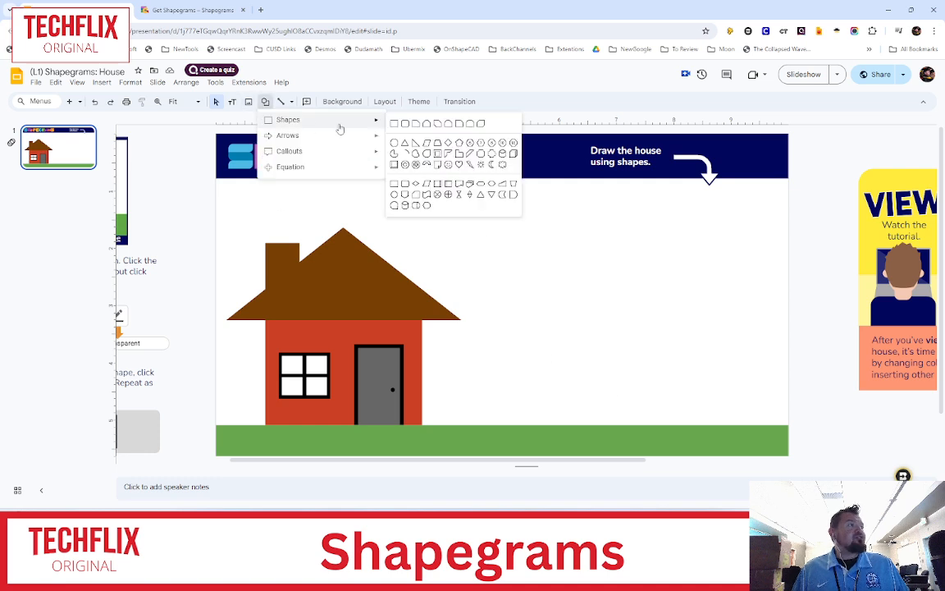
pyautogui.click(407, 145)
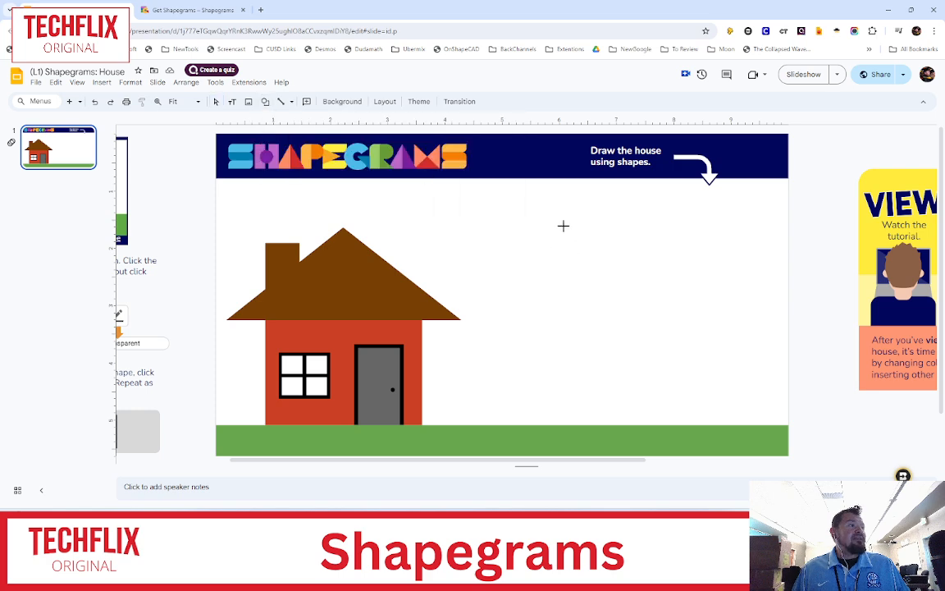
pyautogui.moveTo(563, 227)
pyautogui.mouseDown()
pyautogui.moveTo(688, 302)
pyautogui.moveTo(791, 321)
pyautogui.moveTo(708, 310)
pyautogui.mouseUp()
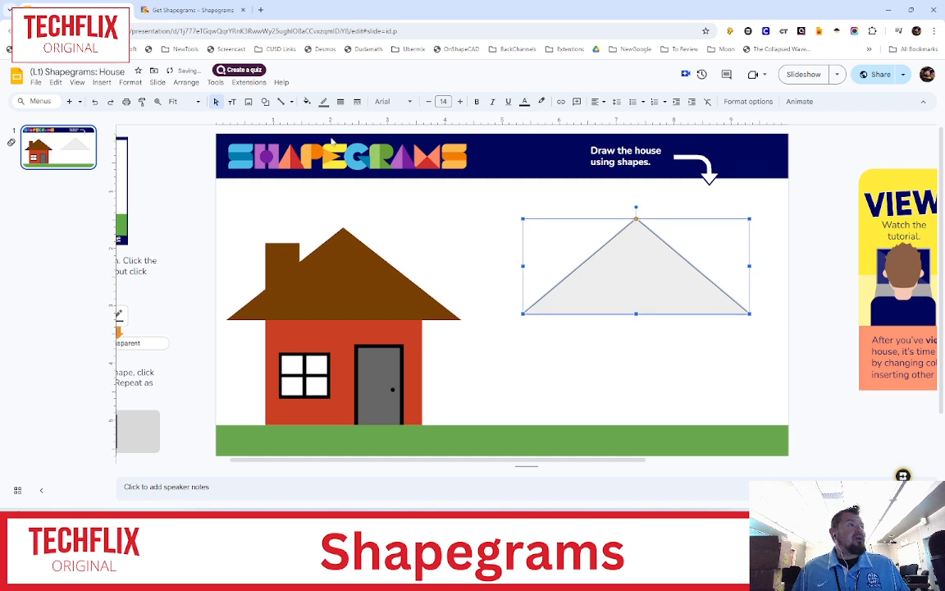
pyautogui.click(306, 102)
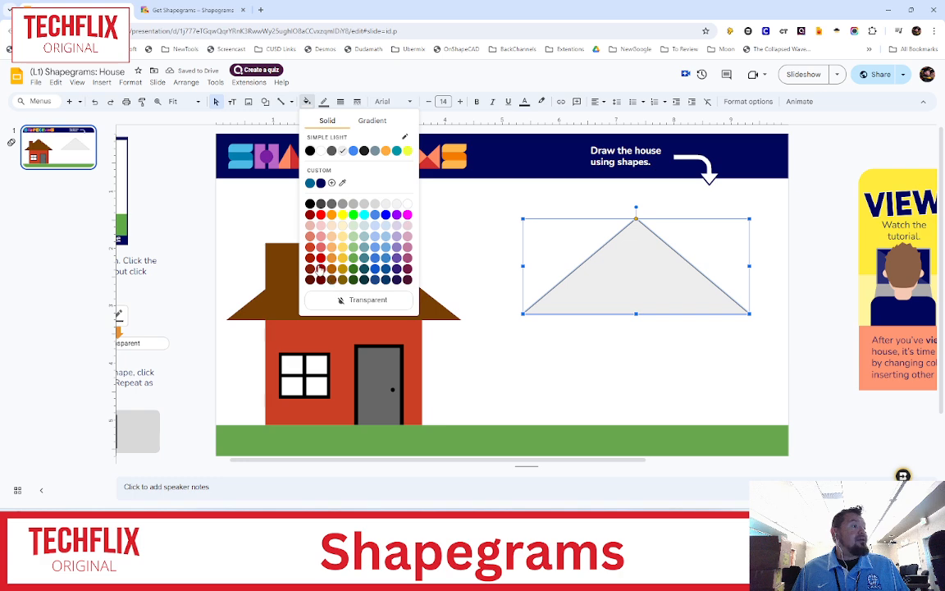
pyautogui.click(311, 268)
pyautogui.click(494, 206)
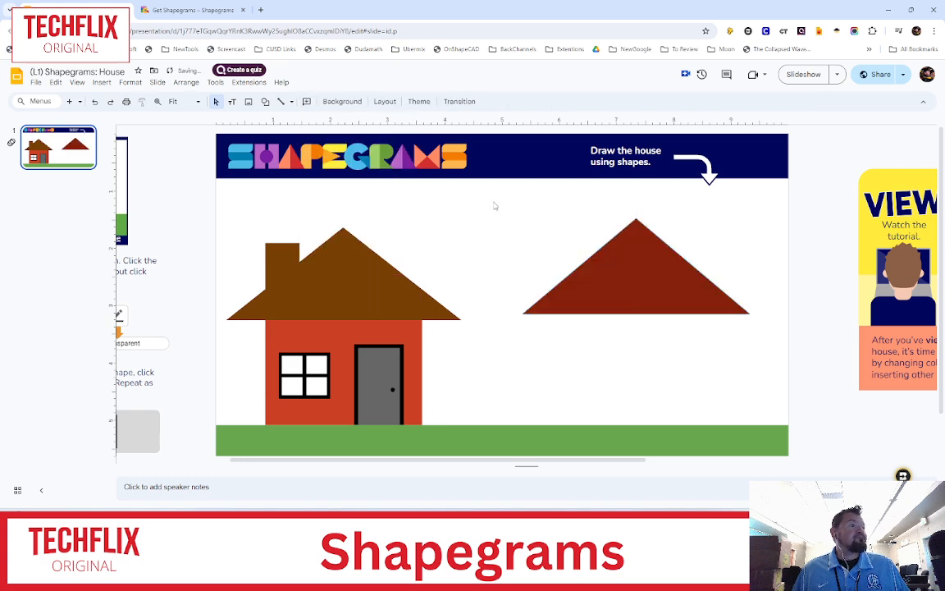
# Draw a tall rectangular chimney over the new roof's left slope and fill it with the same dark red
pyautogui.click(265, 101)
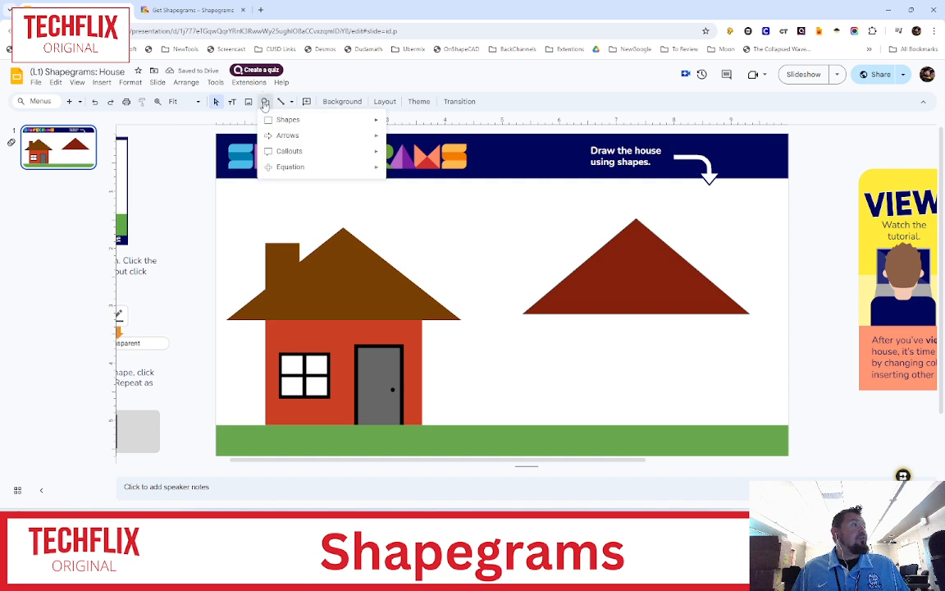
pyautogui.moveTo(364, 125)
pyautogui.click(394, 123)
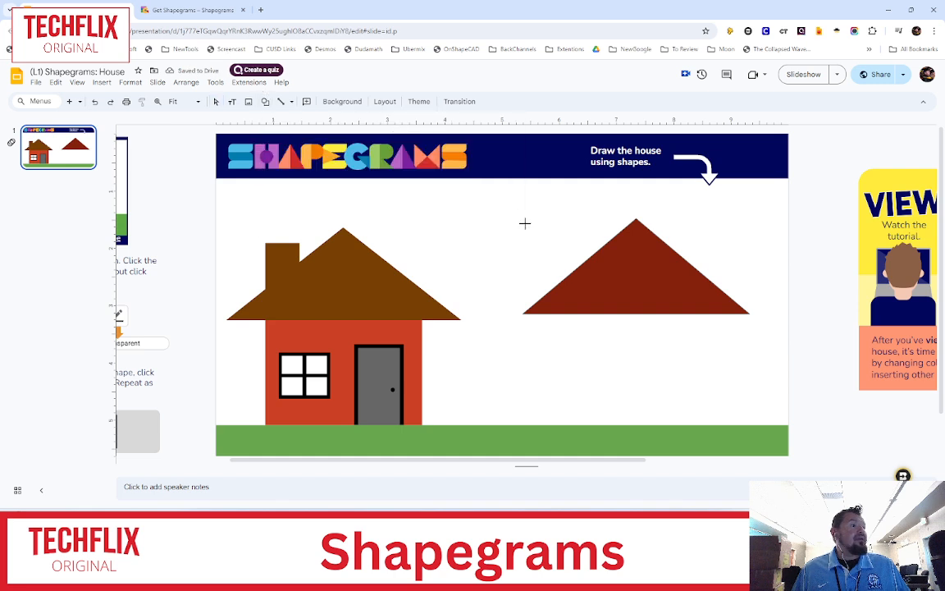
pyautogui.moveTo(539, 221); pyautogui.dragTo(580, 294)
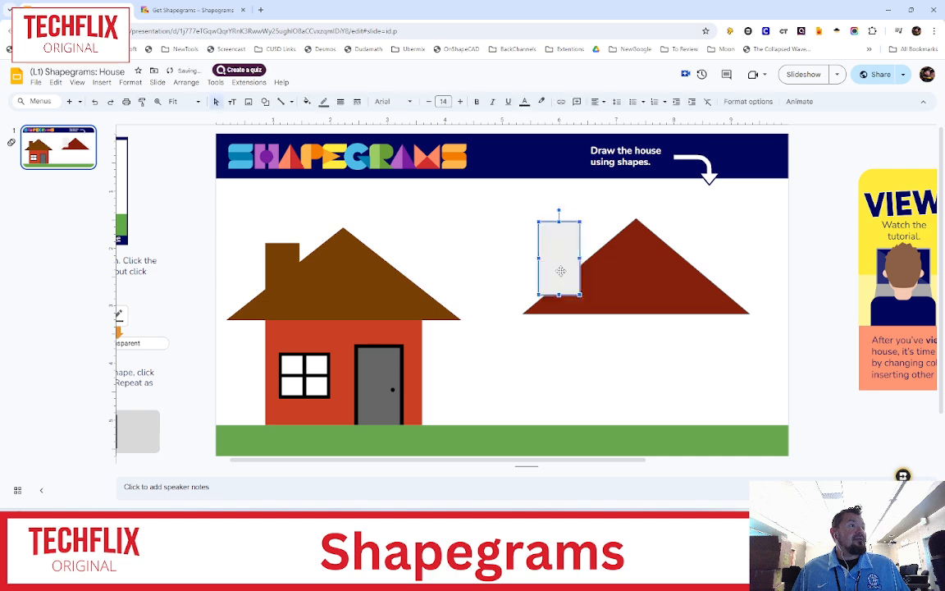
pyautogui.moveTo(561, 253); pyautogui.dragTo(560, 253)
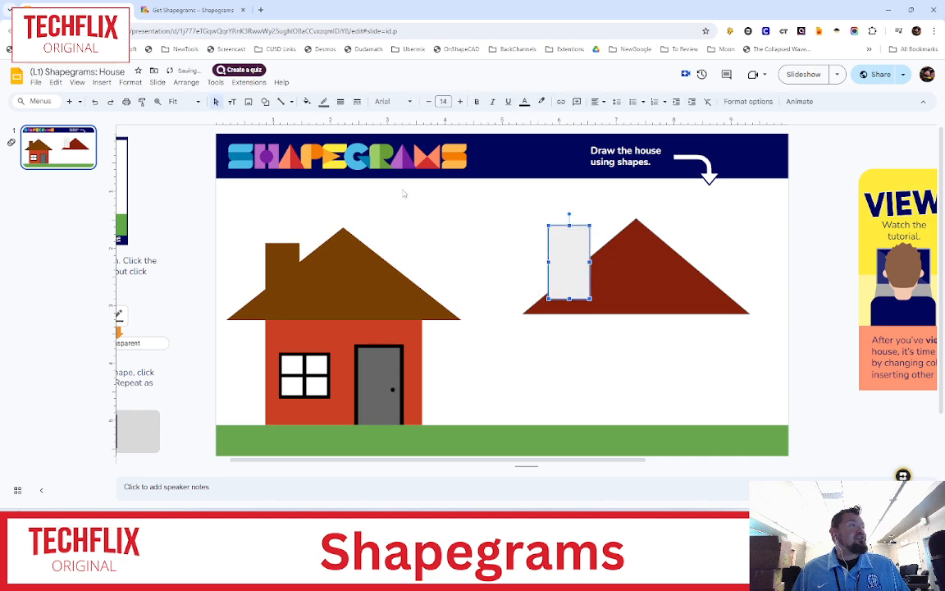
pyautogui.click(306, 102)
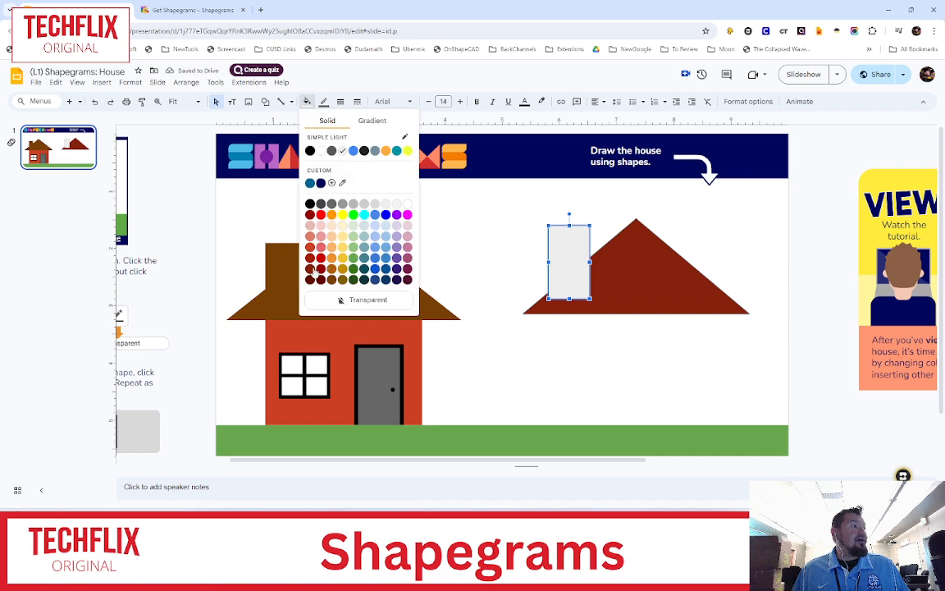
pyautogui.click(310, 265)
pyautogui.click(469, 235)
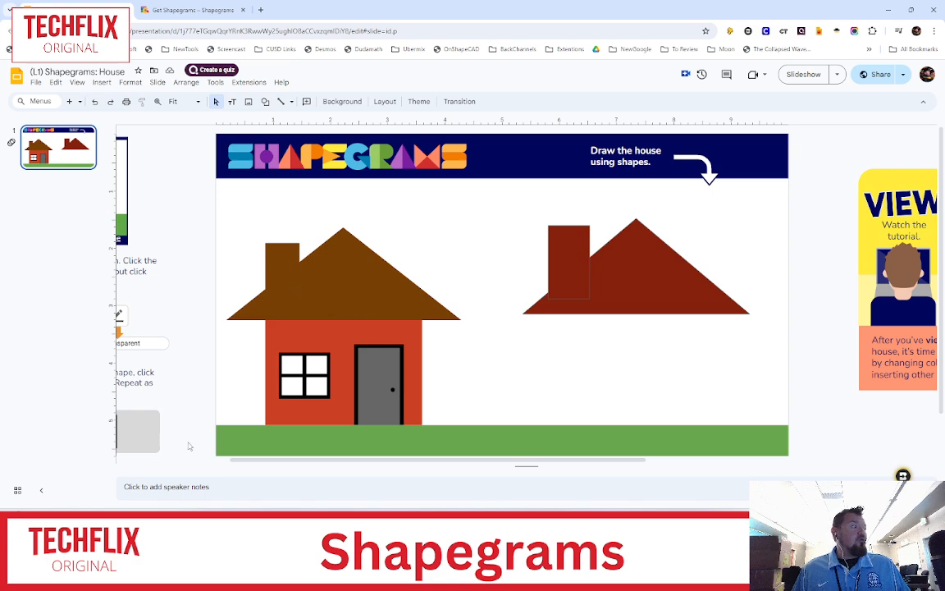
# Set the new chimney's border color to transparent so that it blends into the roof
pyautogui.moveTo(317, 460); pyautogui.dragTo(211, 461)
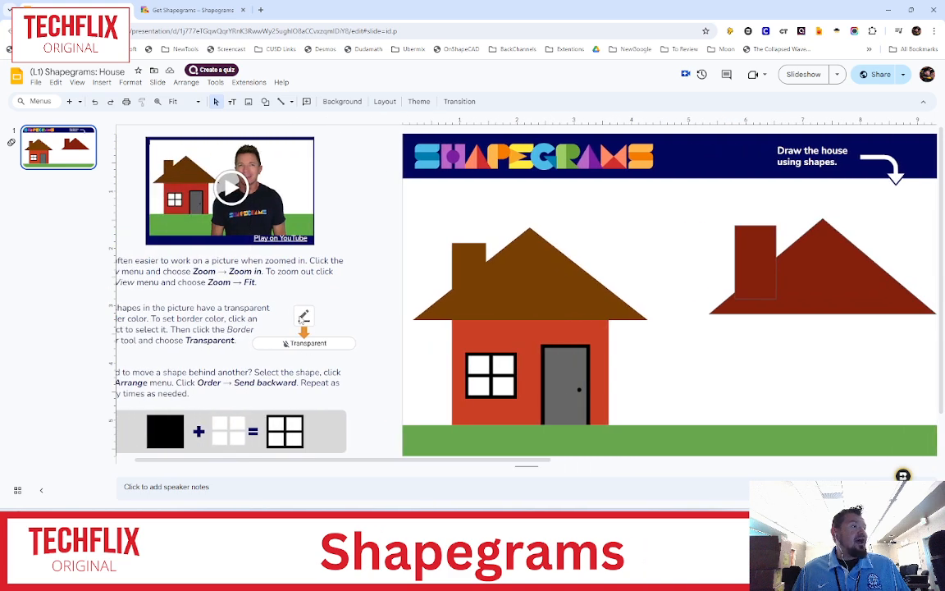
pyautogui.click(752, 262)
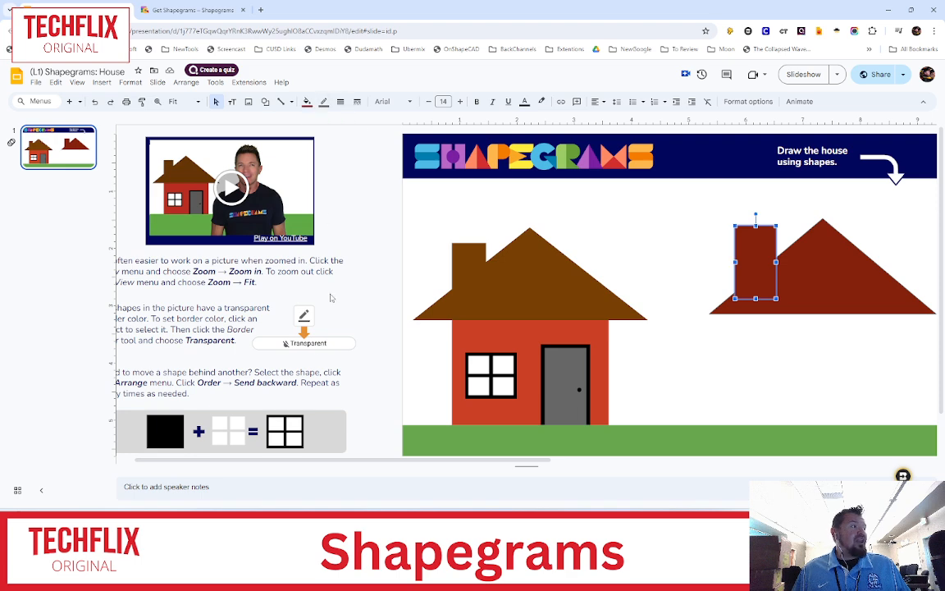
pyautogui.click(323, 106)
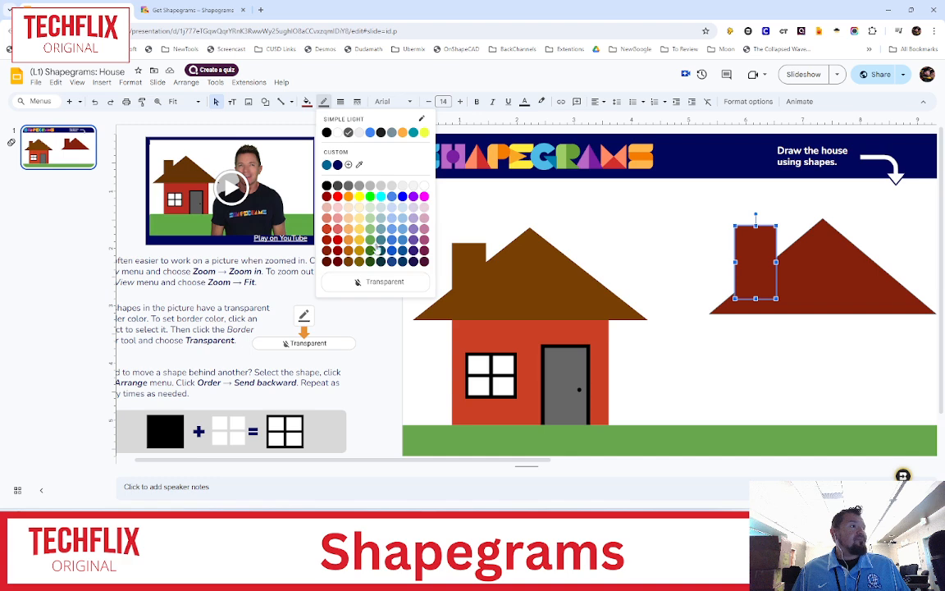
pyautogui.click(380, 282)
pyautogui.click(623, 266)
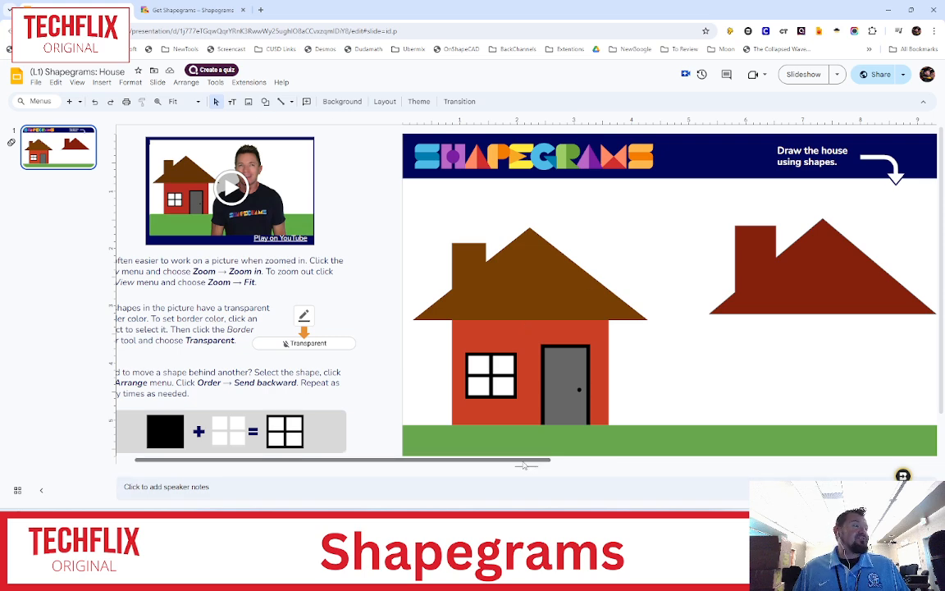
pyautogui.hscroll(5, 473, 420)
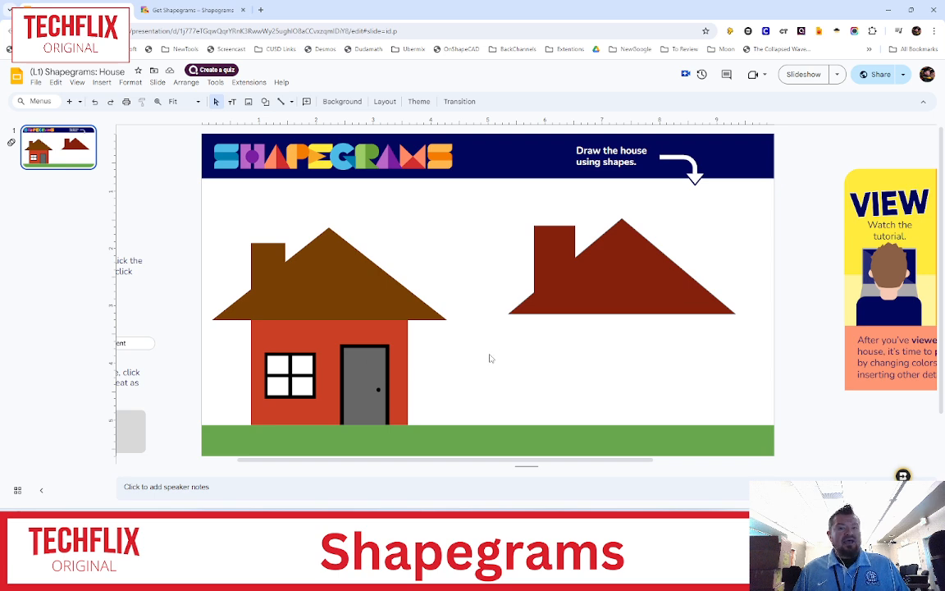